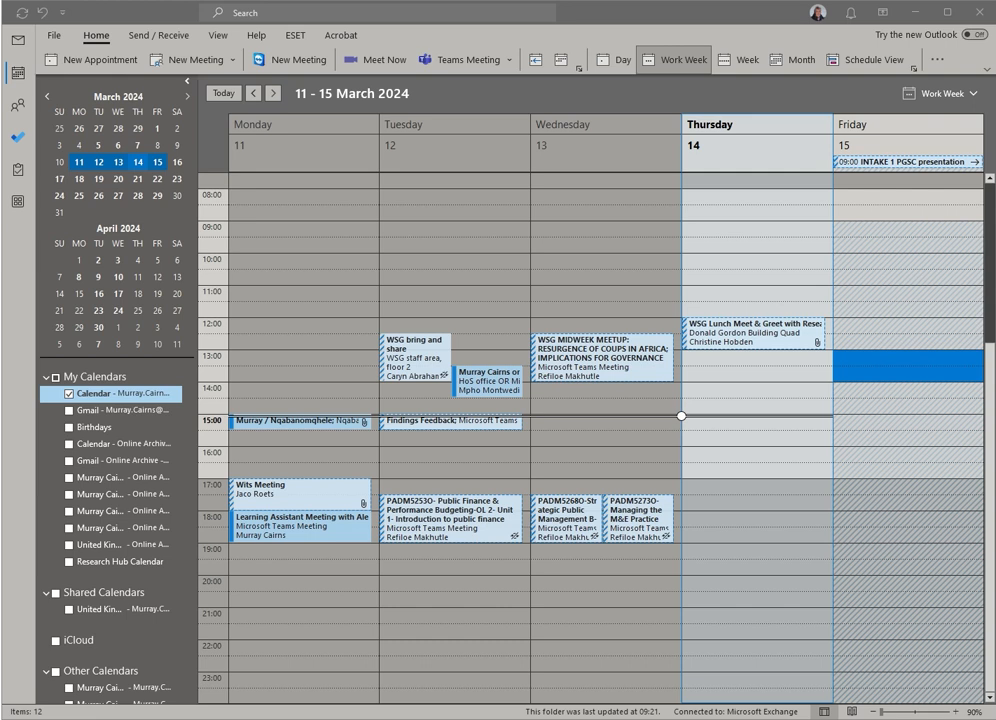
Select the Friday 15 March 13:00–13:30 slot in the work week calendar
left_click(905, 362)
Create a Friday 13:00 appointment titled 'Murray Consultations' and make it a Teams meeting
double_click(905, 362)
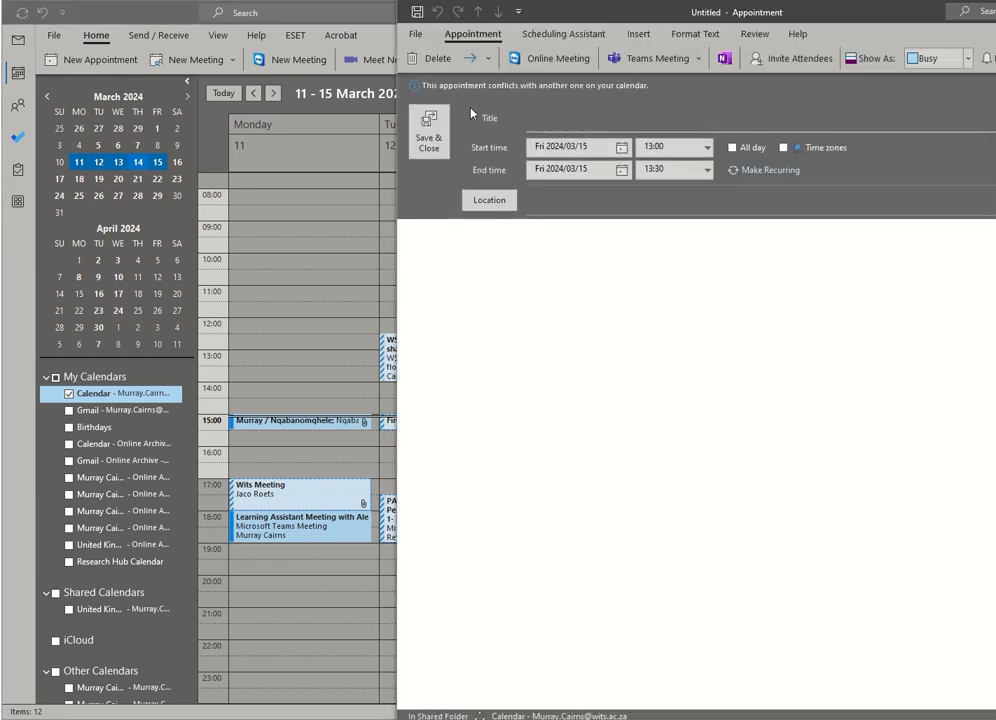
type("Murray Consuy")
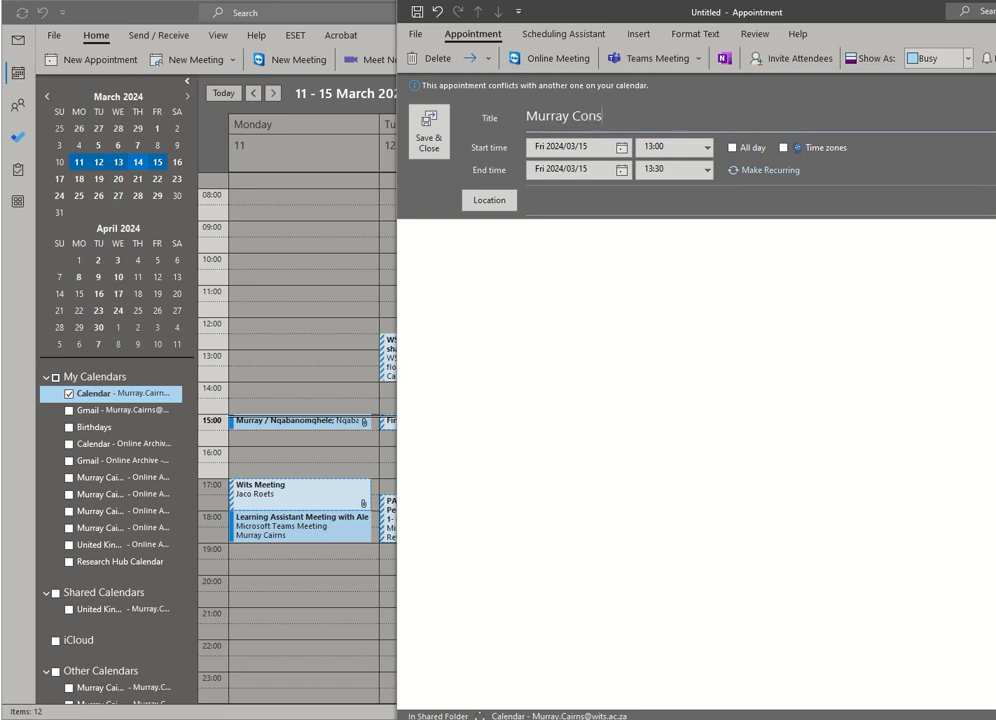
key("BackSpace")
type("ltatuon")
key("BackSpace")
key("BackSpace")
key("BackSpace")
type("ions")
left_click(759, 203)
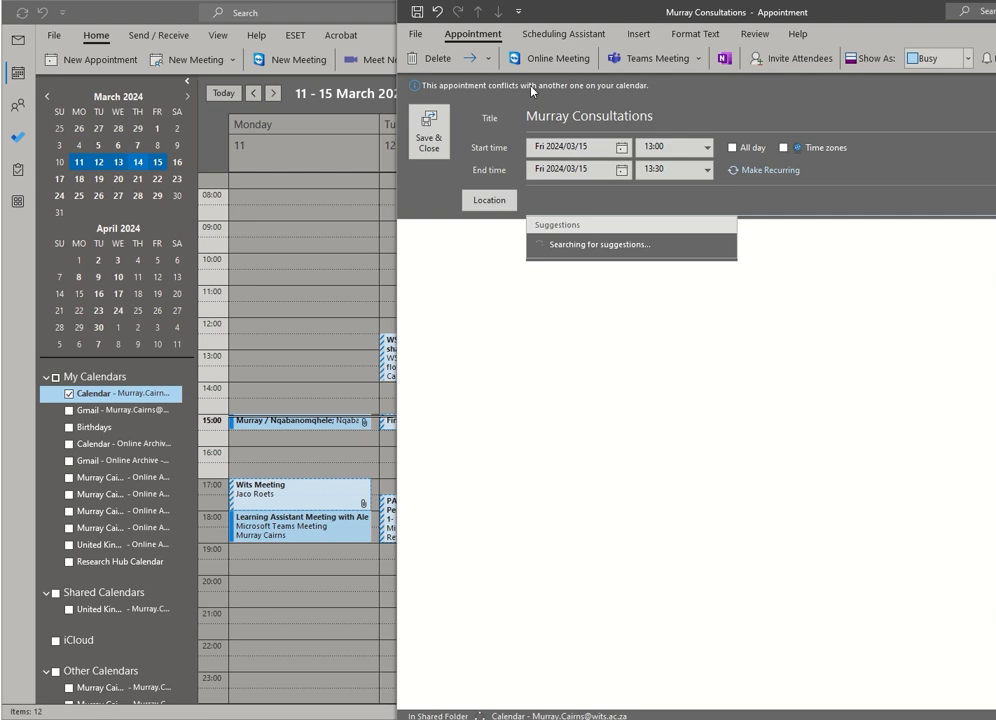
left_click(650, 58)
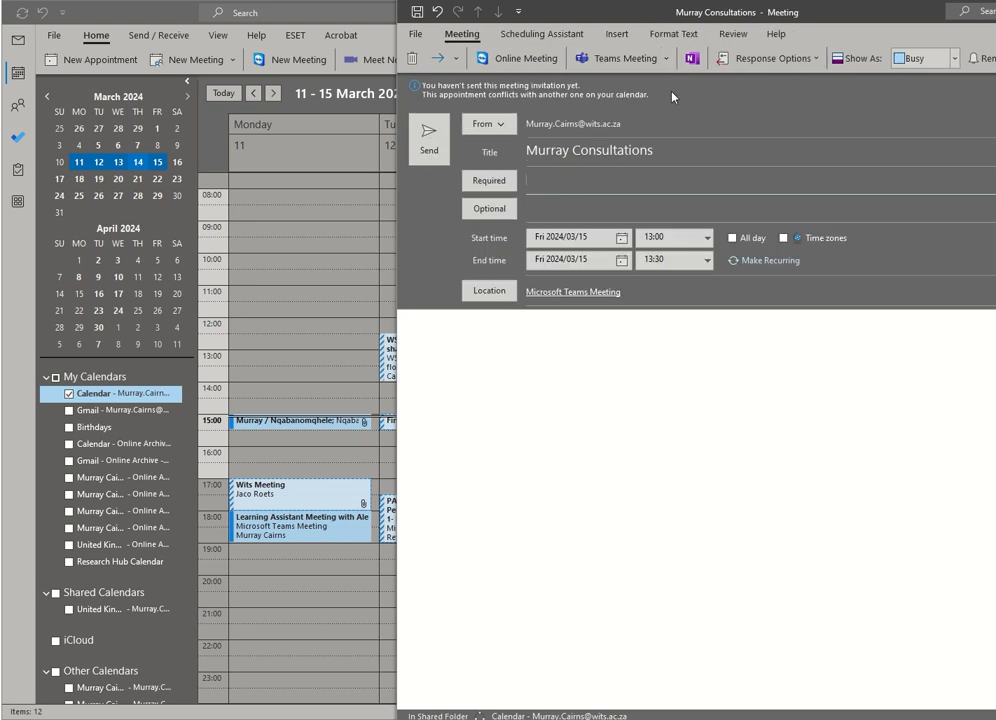
Add the suggested contact as the meeting's required attendee
left_click(610, 184)
type("murr")
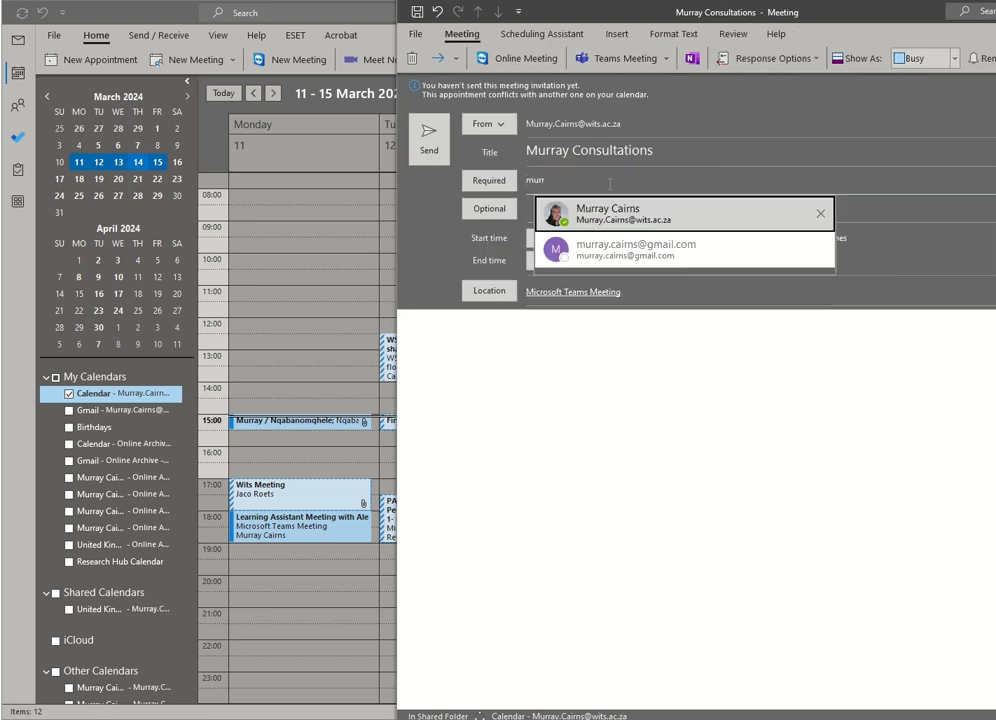
left_click(683, 245)
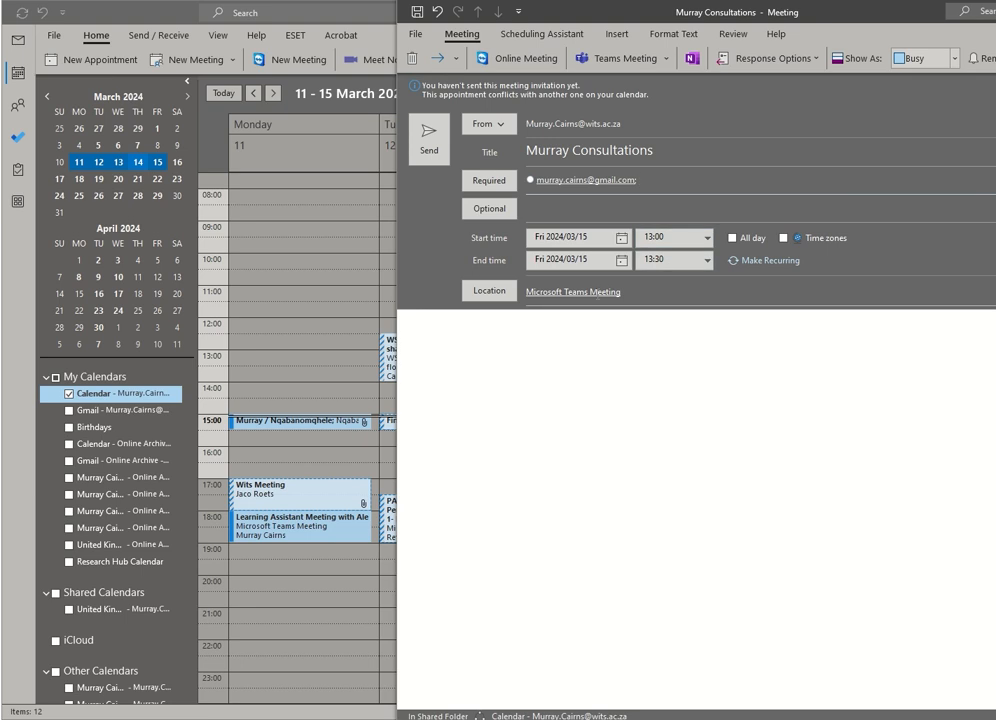
Change the end time to 14:00, send the invitation, and reopen the meeting
left_click(707, 260)
left_click(656, 300)
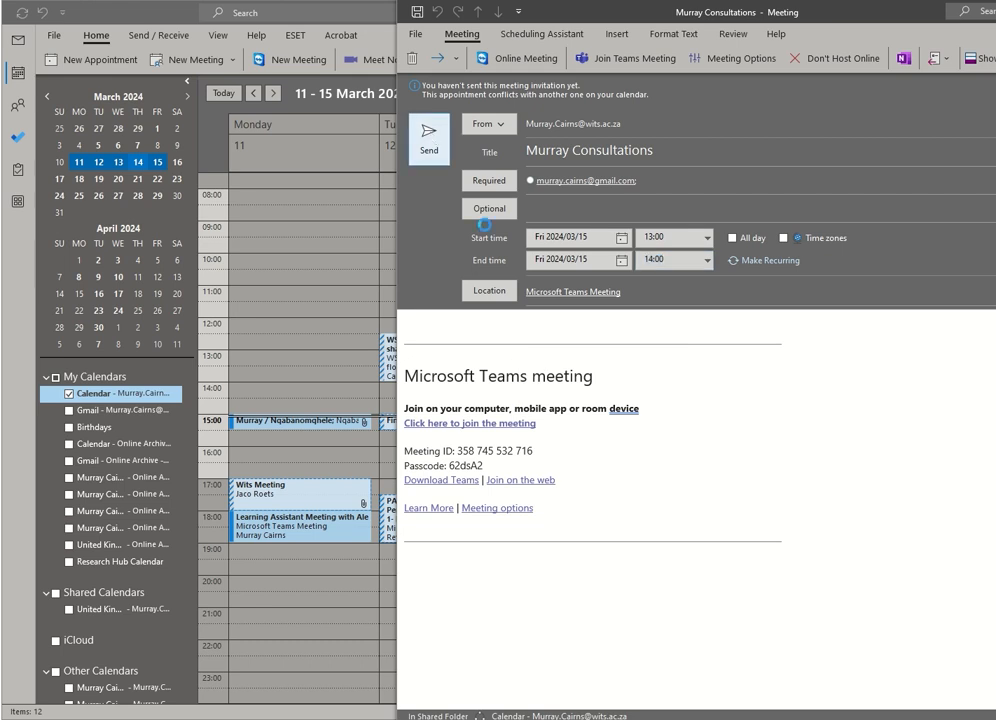
left_click(428, 138)
double_click(926, 379)
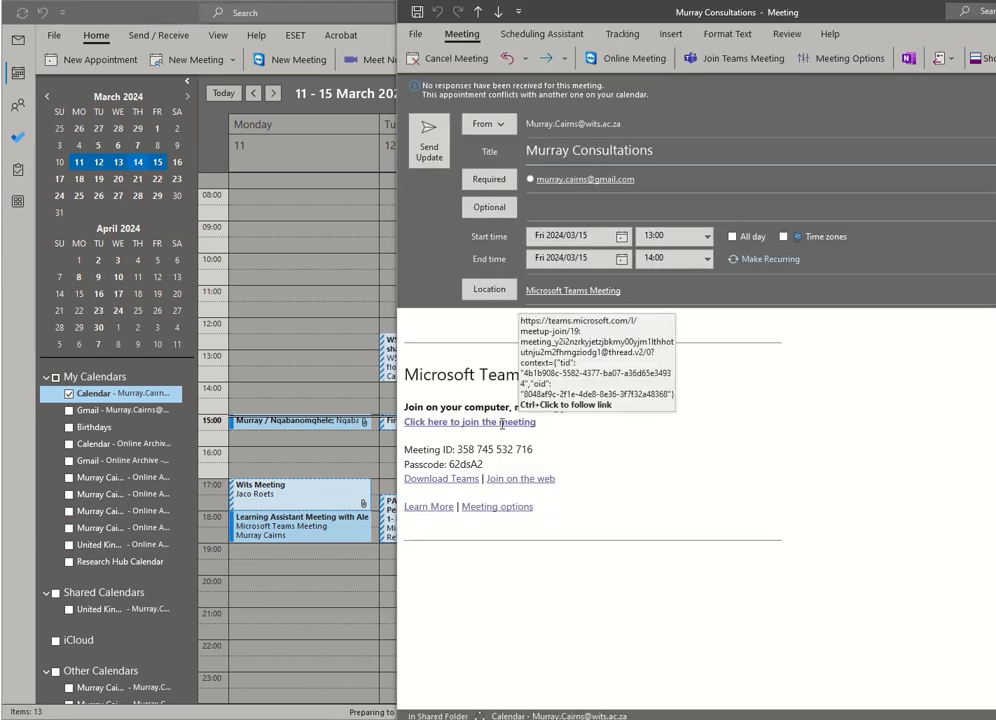
right_click(503, 422)
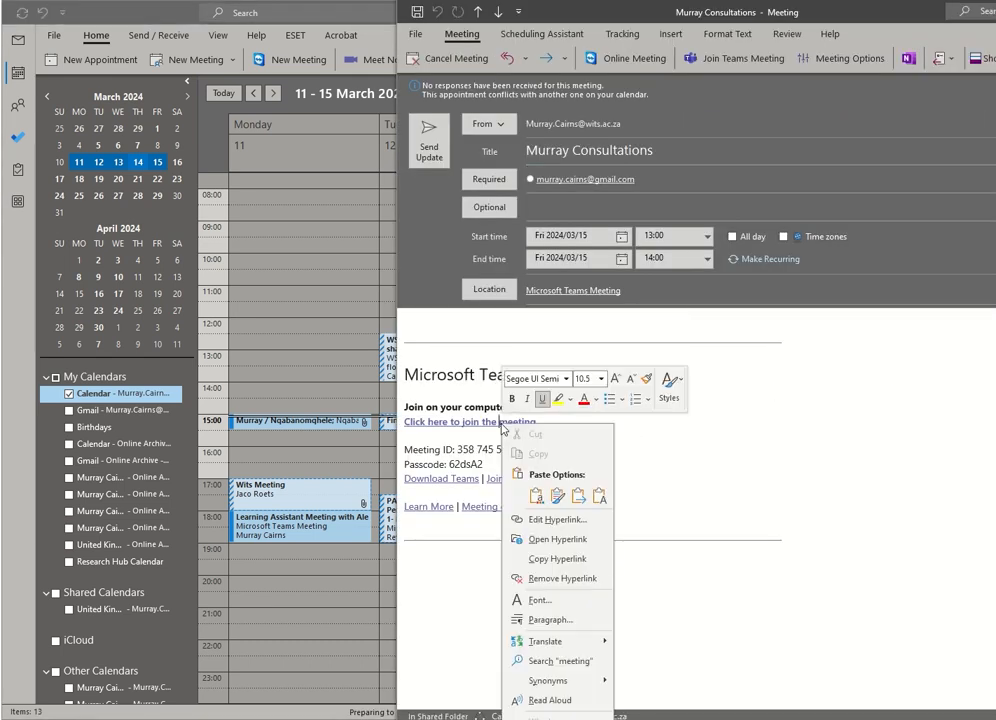
left_click(570, 568)
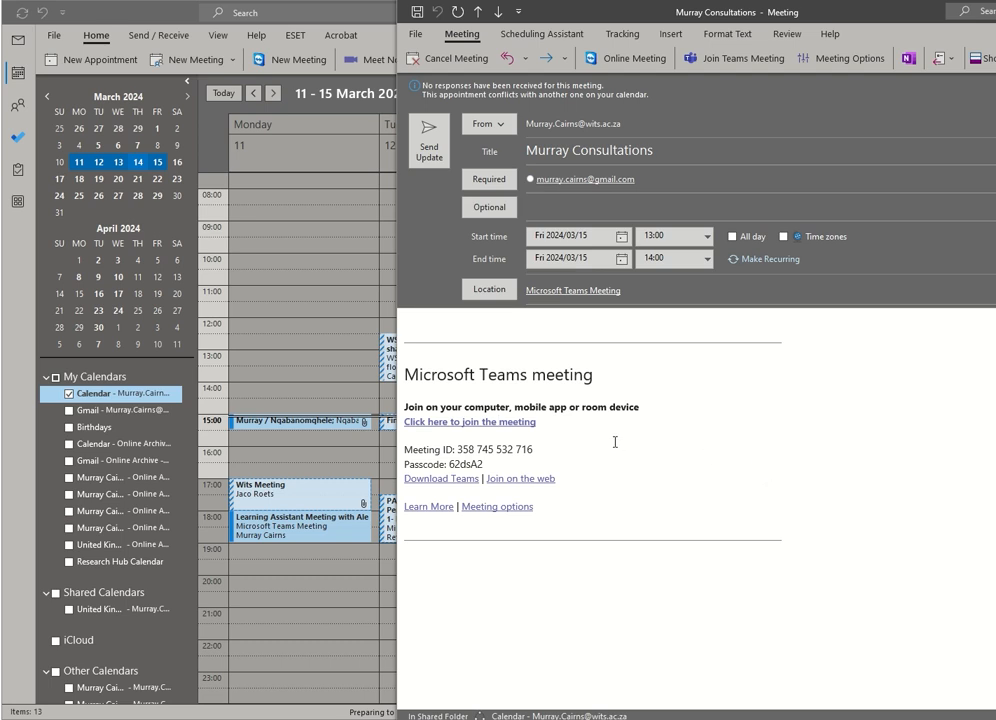
right_click(515, 424)
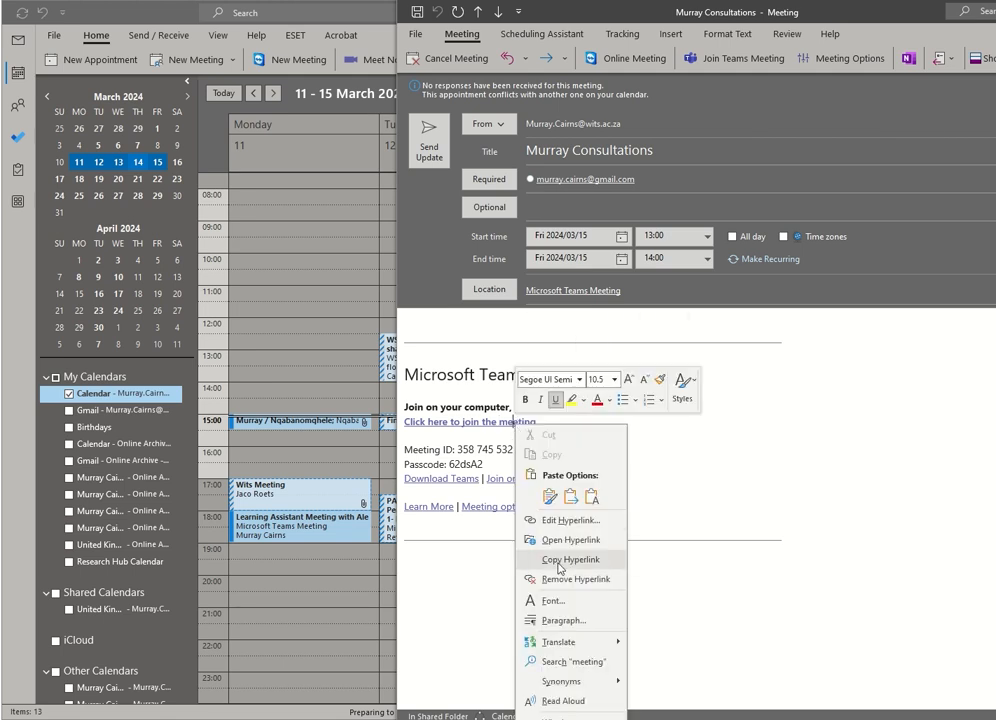
left_click(863, 455)
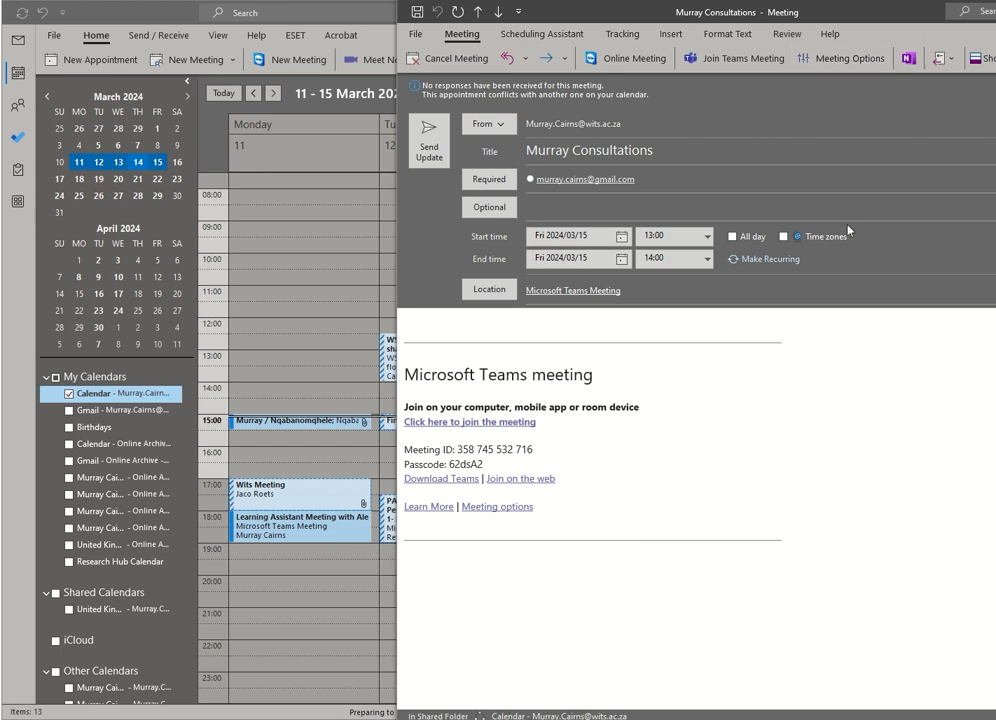
Send the meeting update, then start a new Canvas event on Friday 15 March
left_click(428, 138)
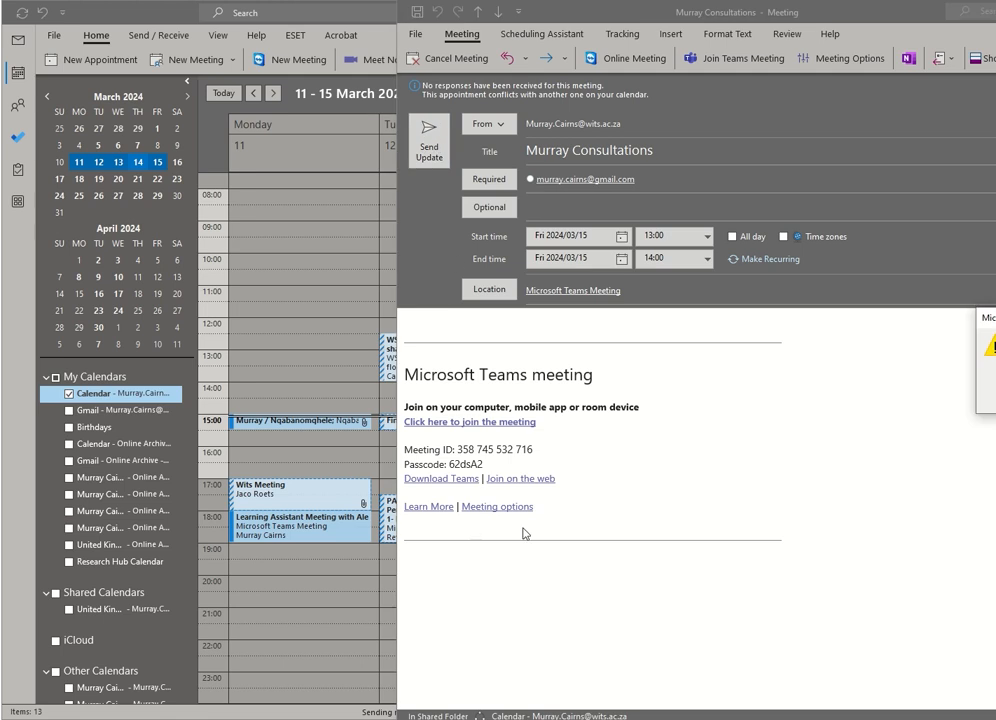
key("Return")
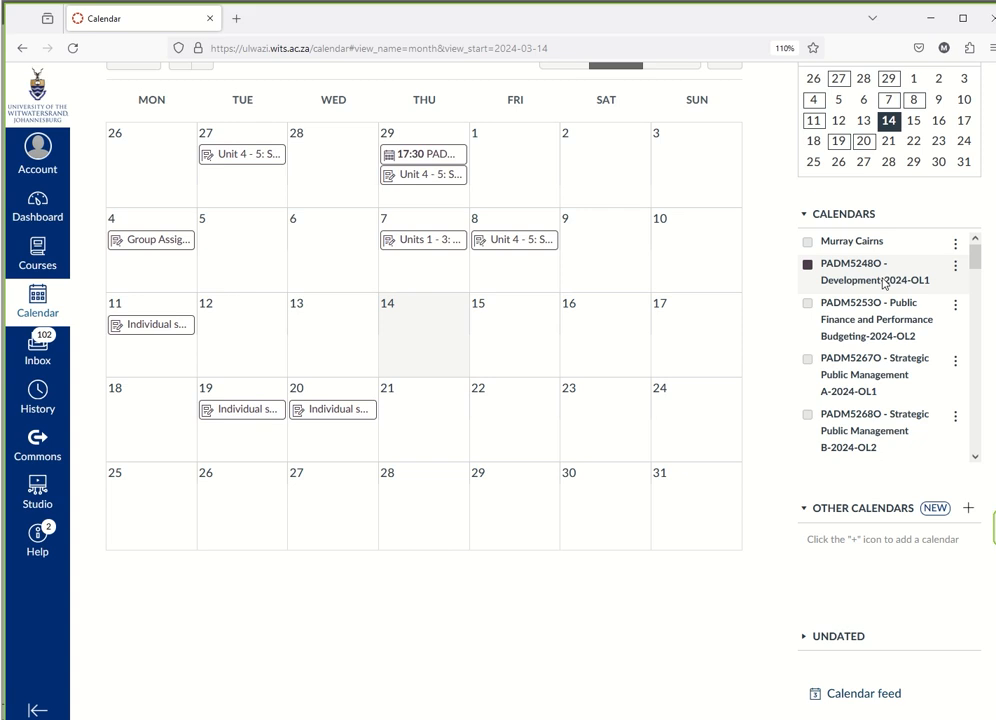
left_click(516, 337)
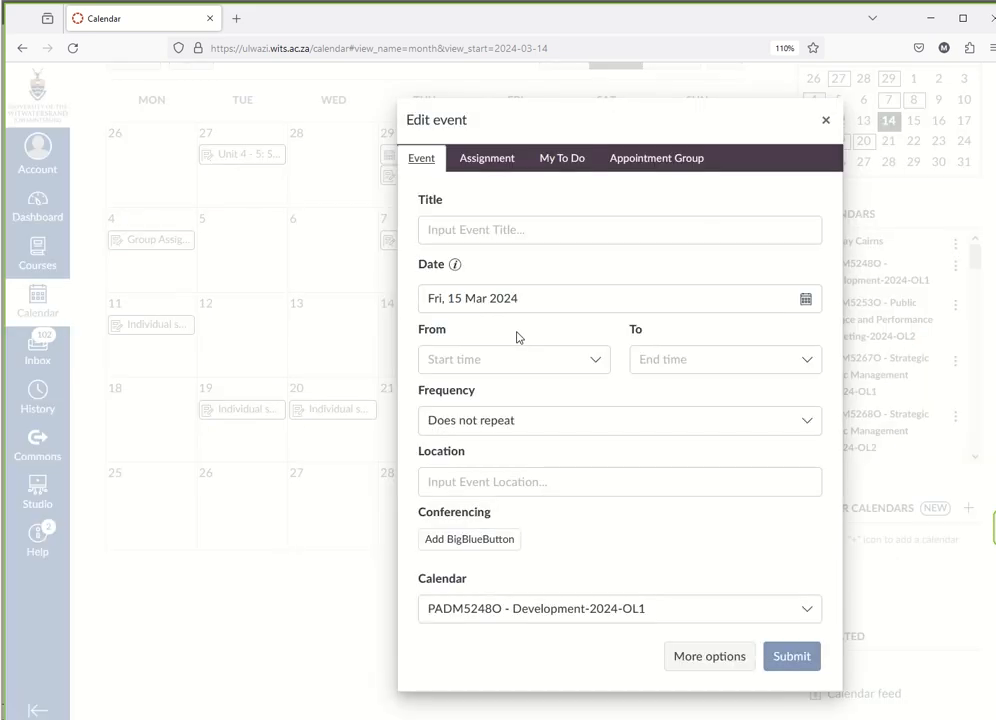
Switch the 15 March event form to Appointment Group named 'Murray Consultations'
left_click(658, 157)
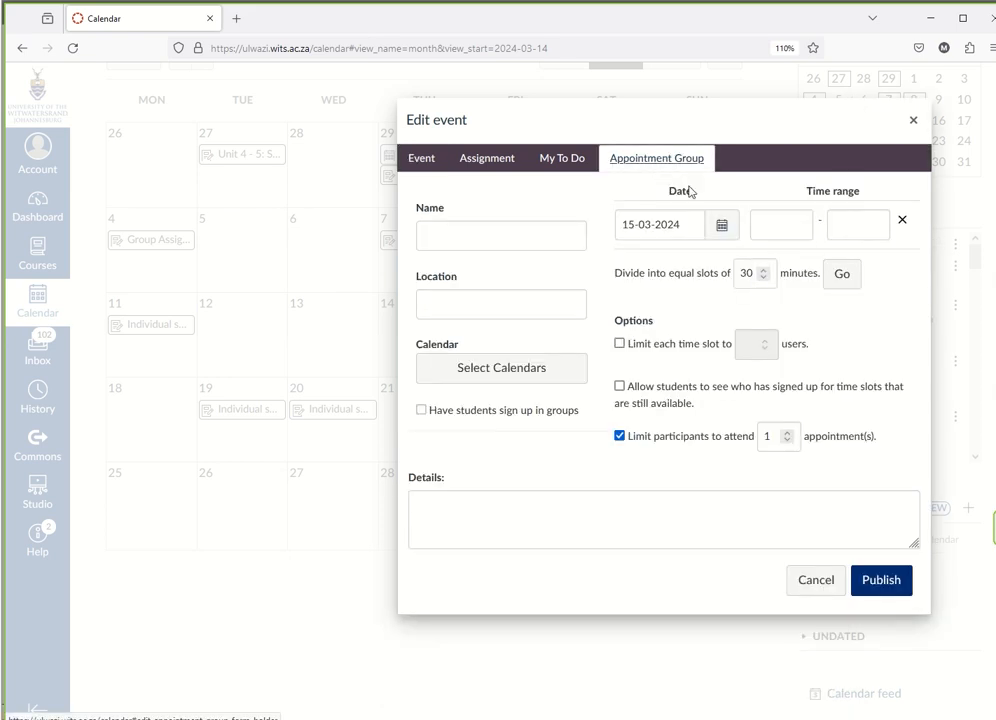
left_click(519, 236)
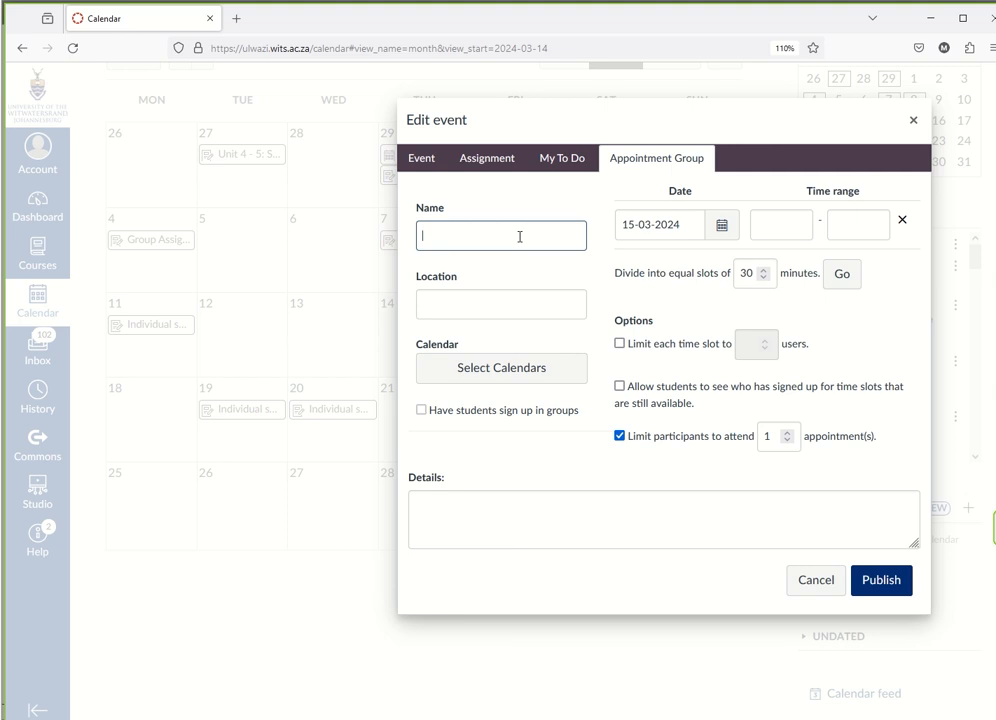
type("Mu")
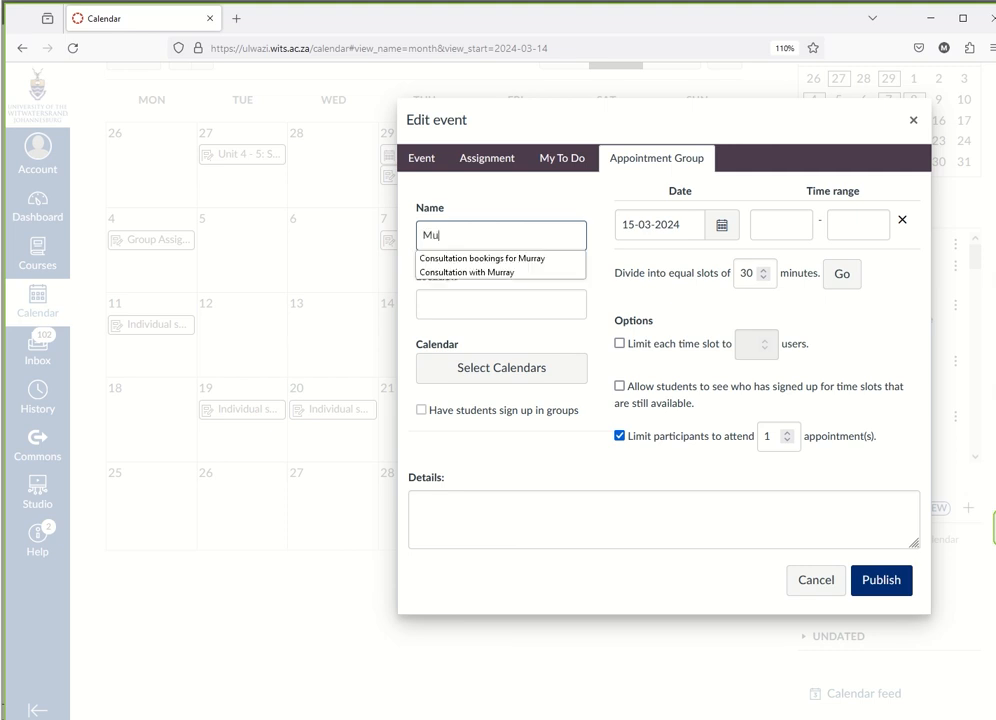
type("rray Cons")
key("BackSpace")
type("s")
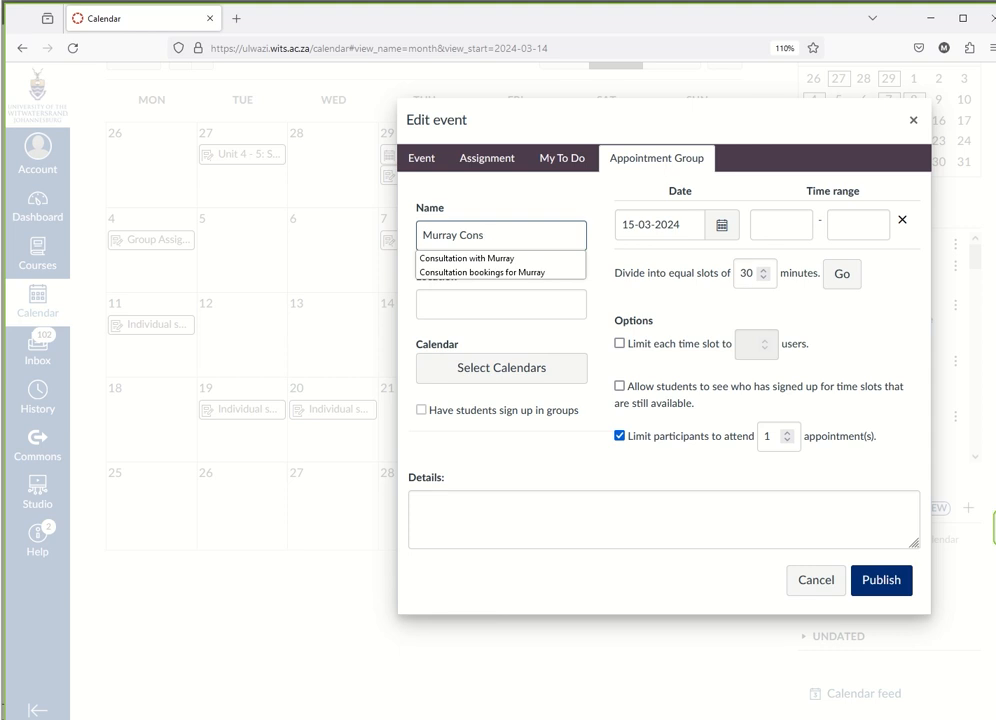
type("ultations")
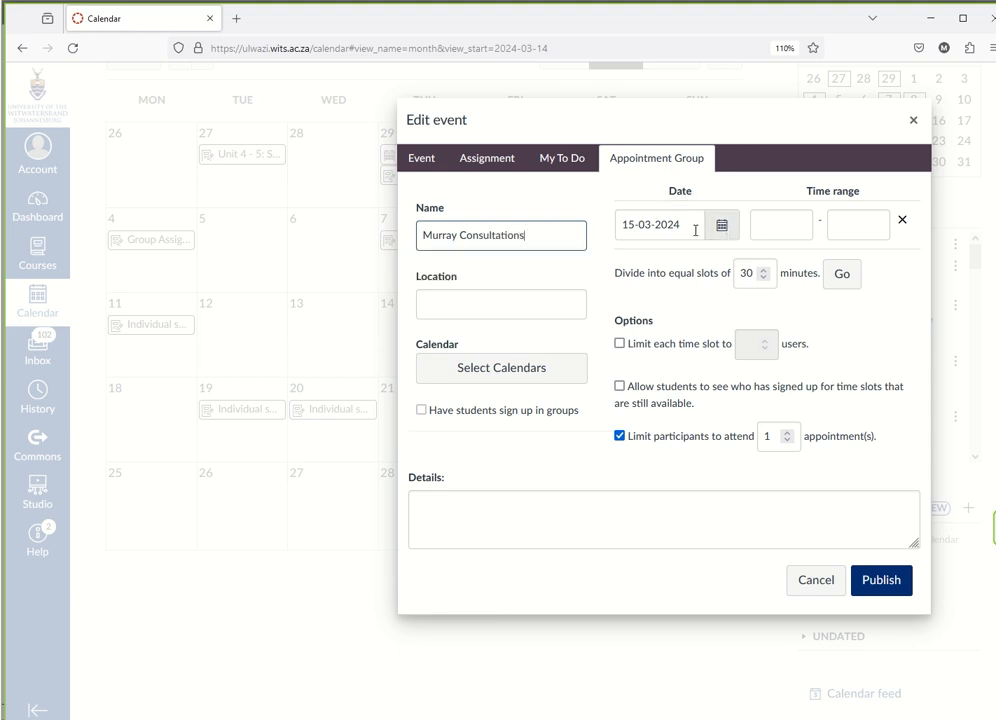
Set the appointment time range to 13:00–14:00
left_click(785, 222)
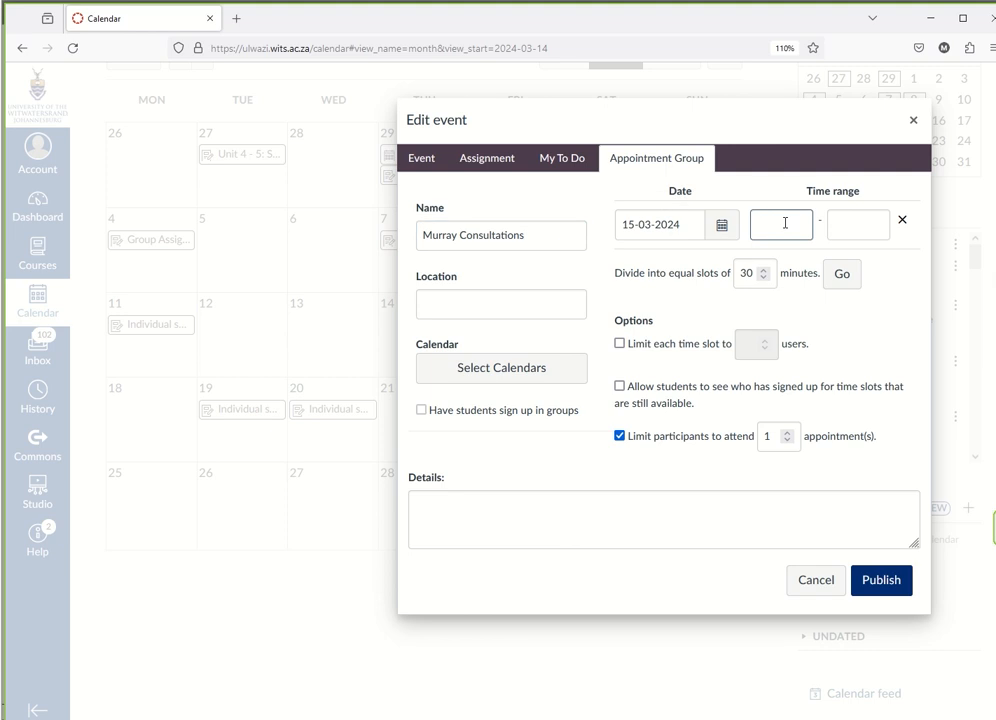
type("13")
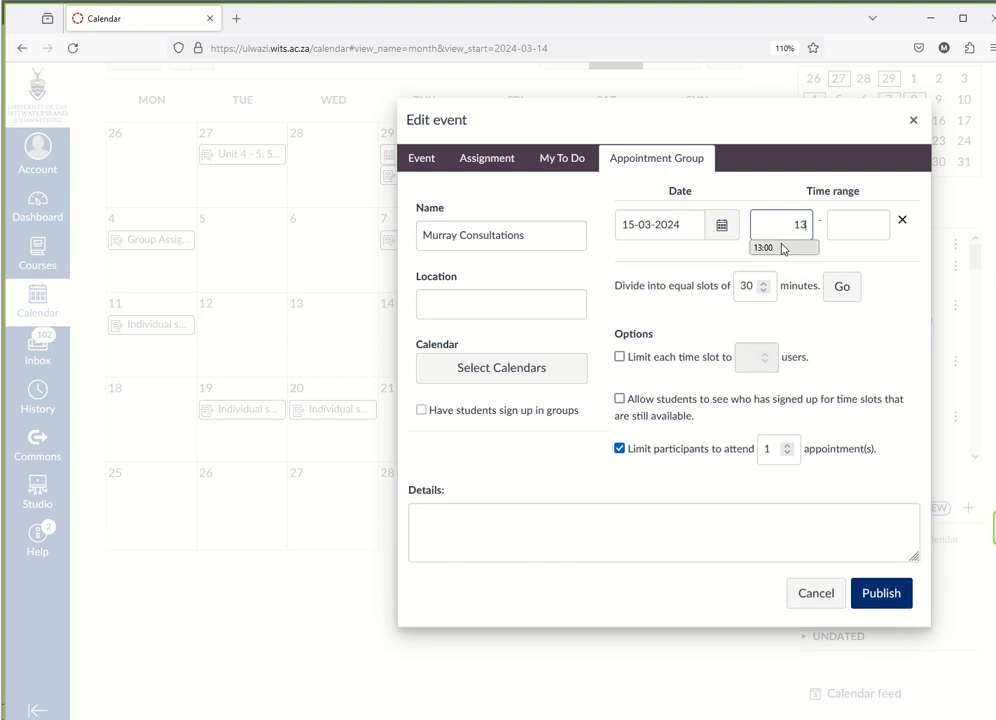
left_click(833, 225)
type("14")
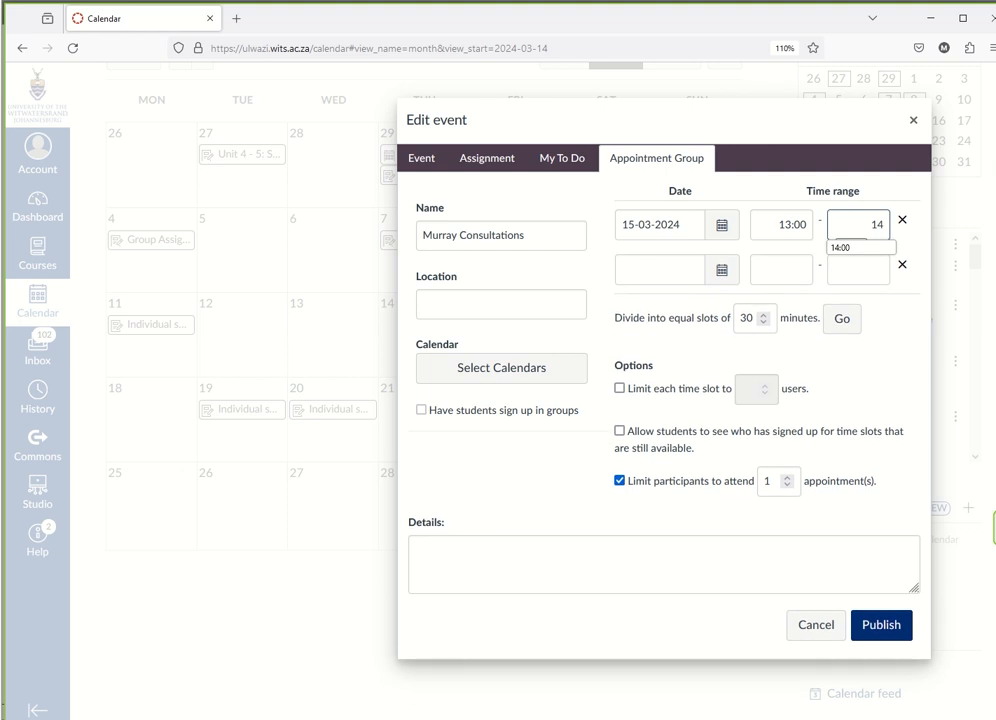
left_click(850, 250)
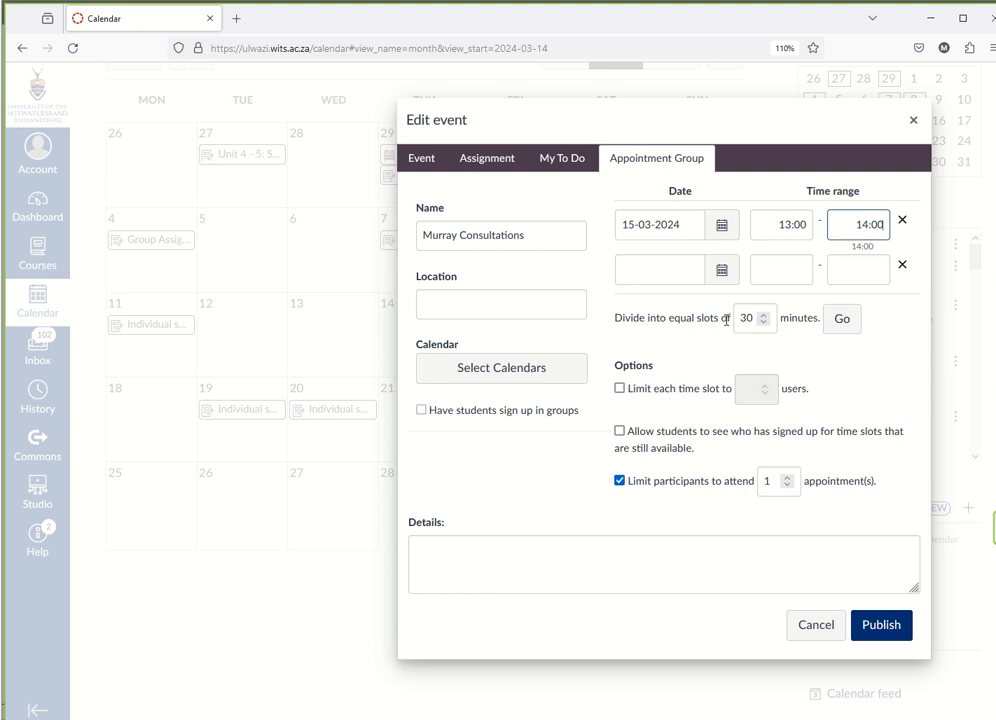
Split the range into three 20-minute slots and enable the per-slot user limit
double_click(740, 318)
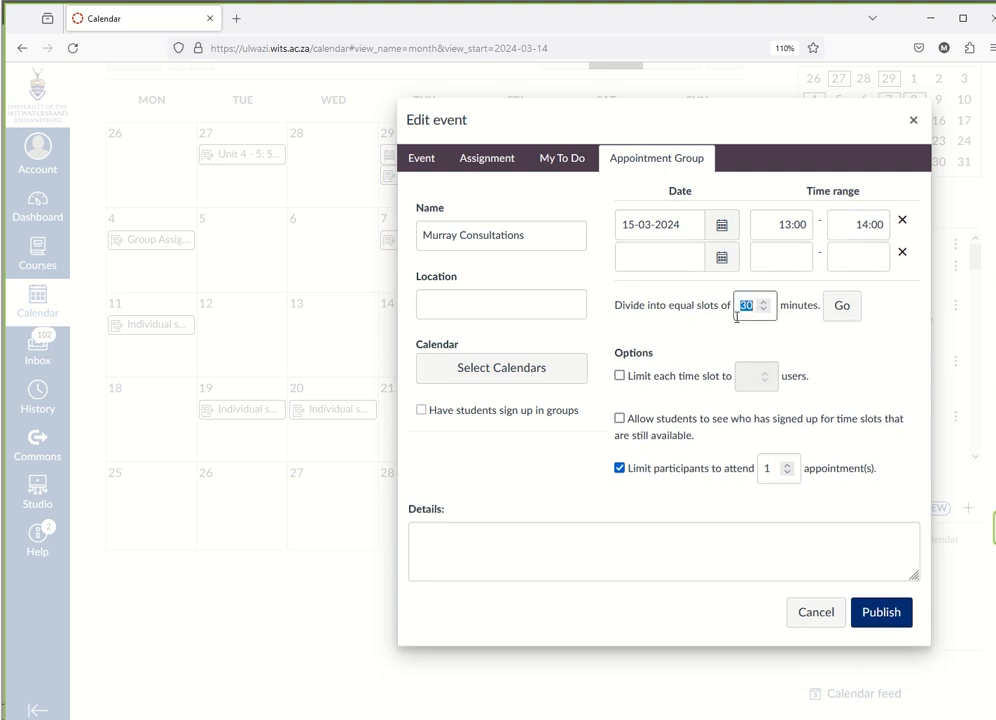
type("20")
left_click(844, 308)
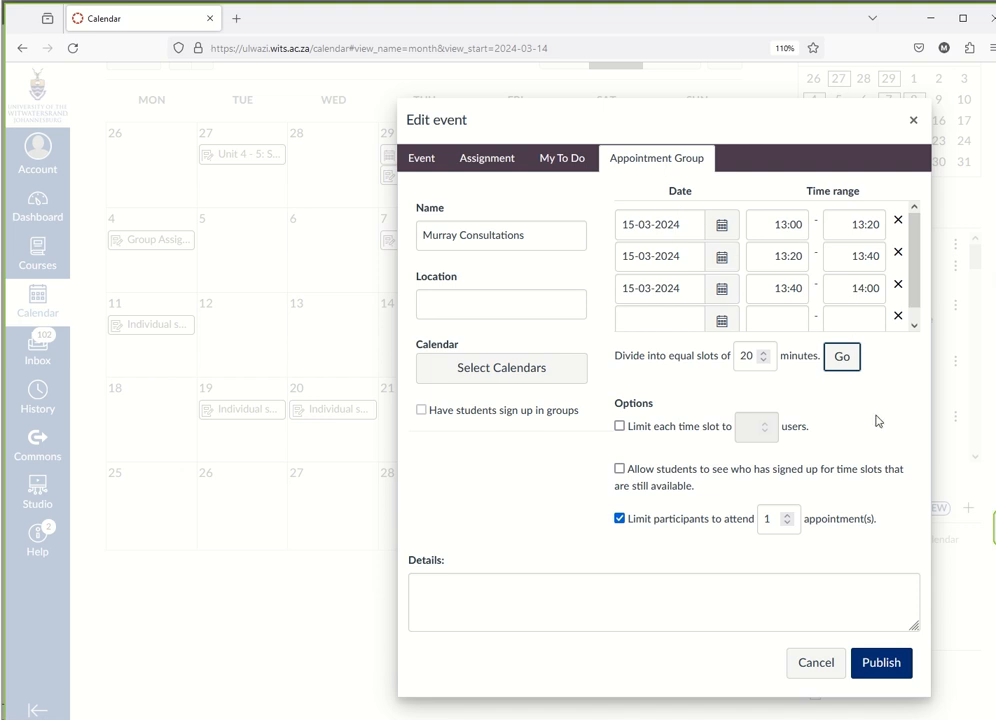
left_click(619, 426)
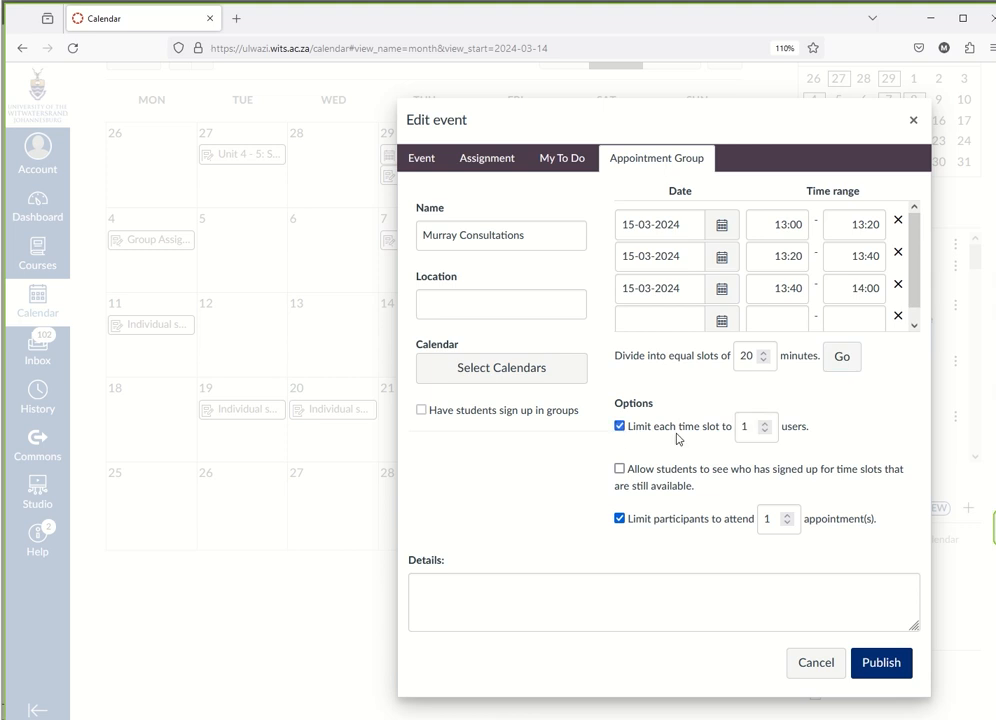
Raise the per-slot limit to 2 users and let students see who signed up
double_click(741, 426)
type("2")
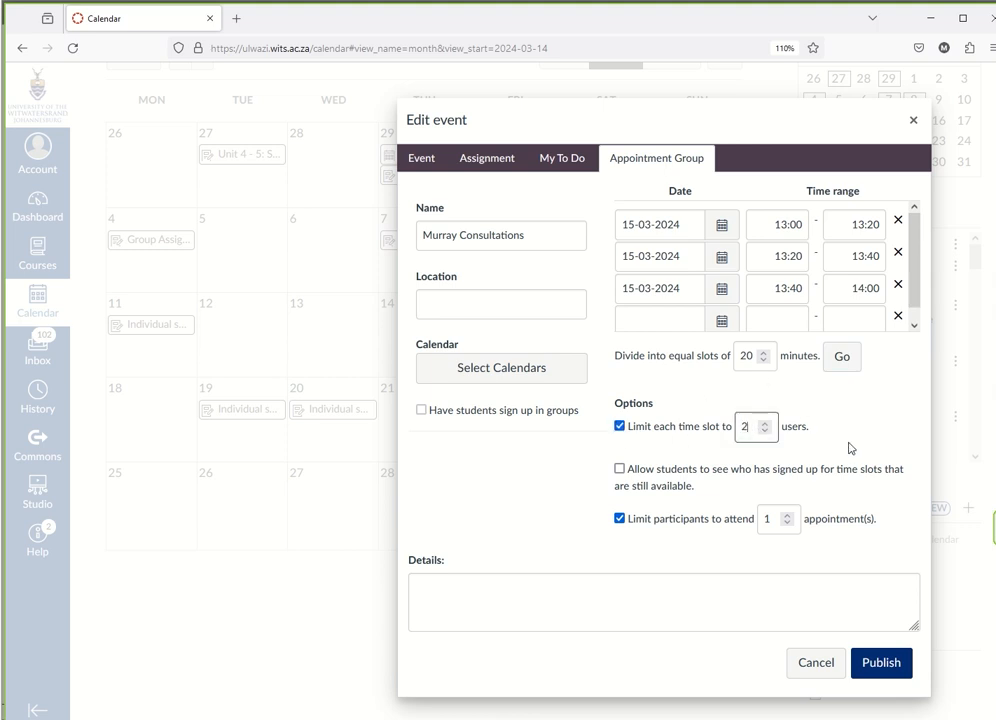
left_click(621, 470)
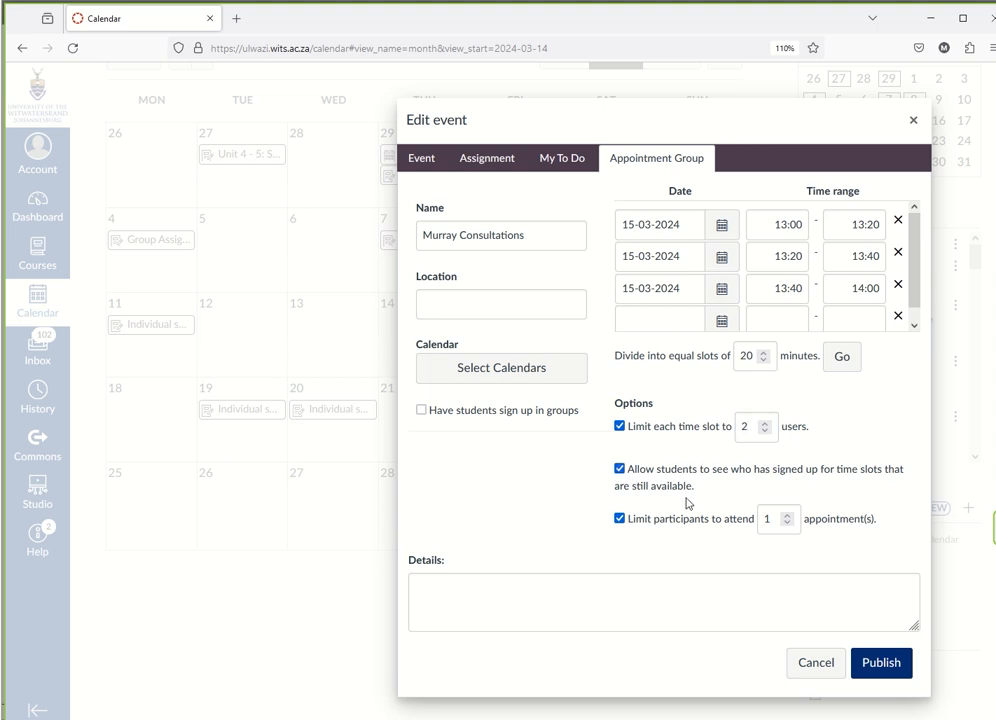
Set the location to 'MS Teams - see details for link'
left_click(509, 306)
type("MS Teams")
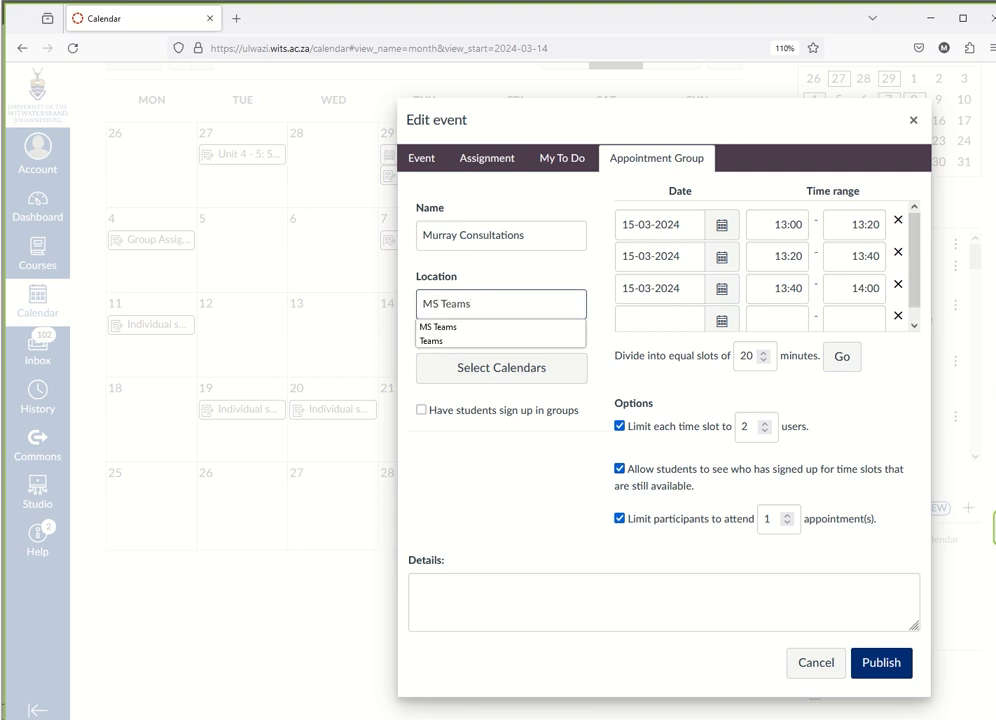
type(" - se")
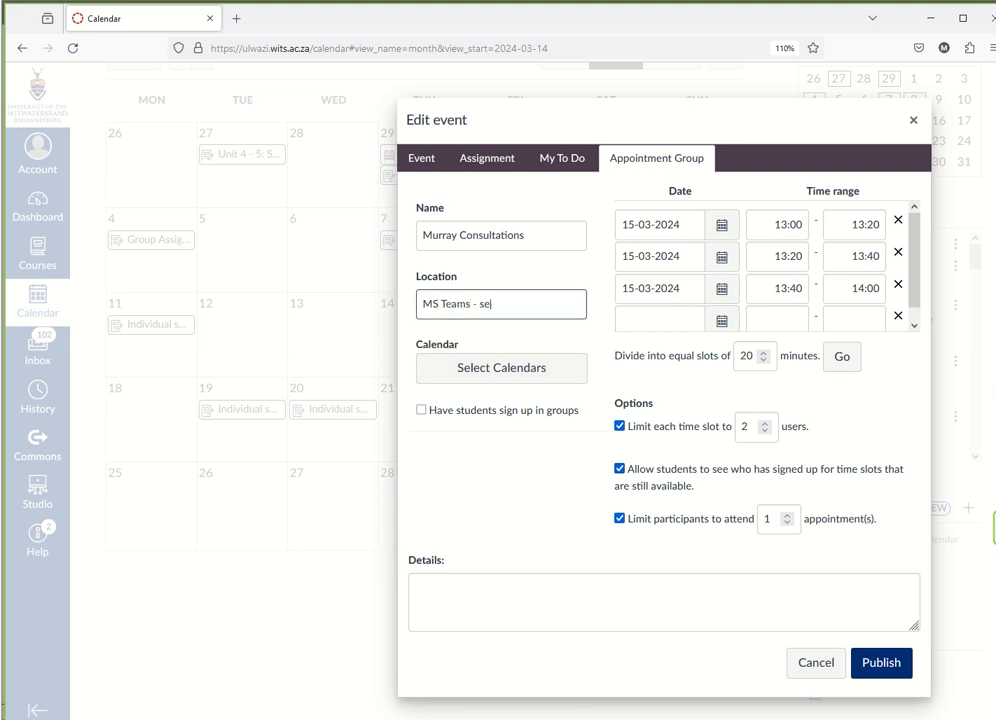
type("e details for link")
left_click(516, 376)
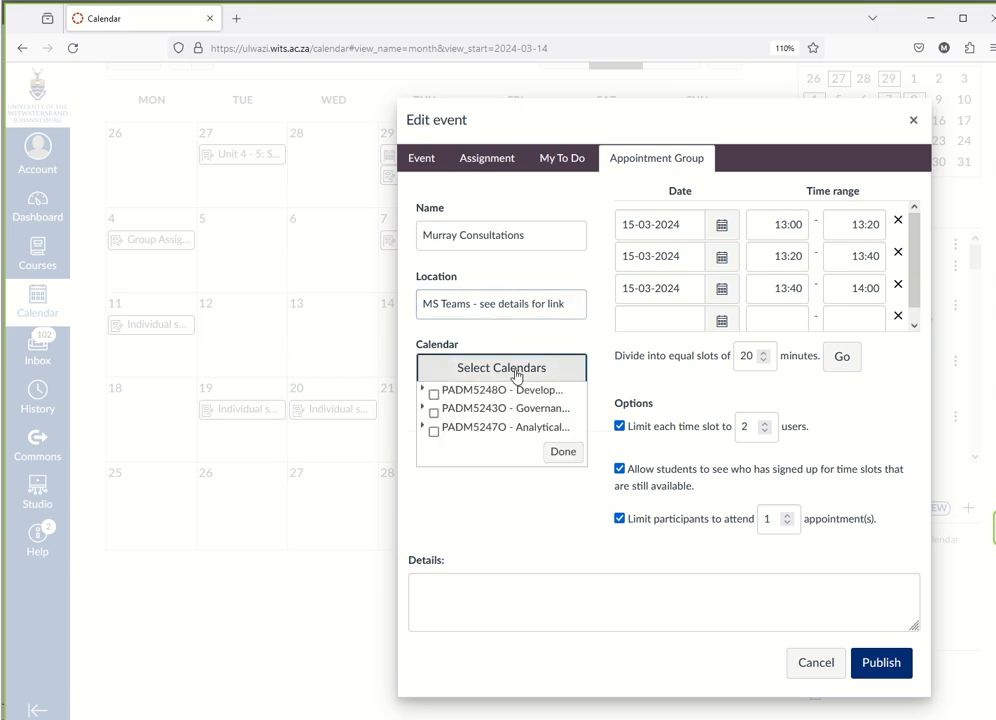
Post to the PADM5248O - Development-2024-OL1 calendar, paste the Teams link into Details, and publish
left_click(435, 396)
left_click(563, 470)
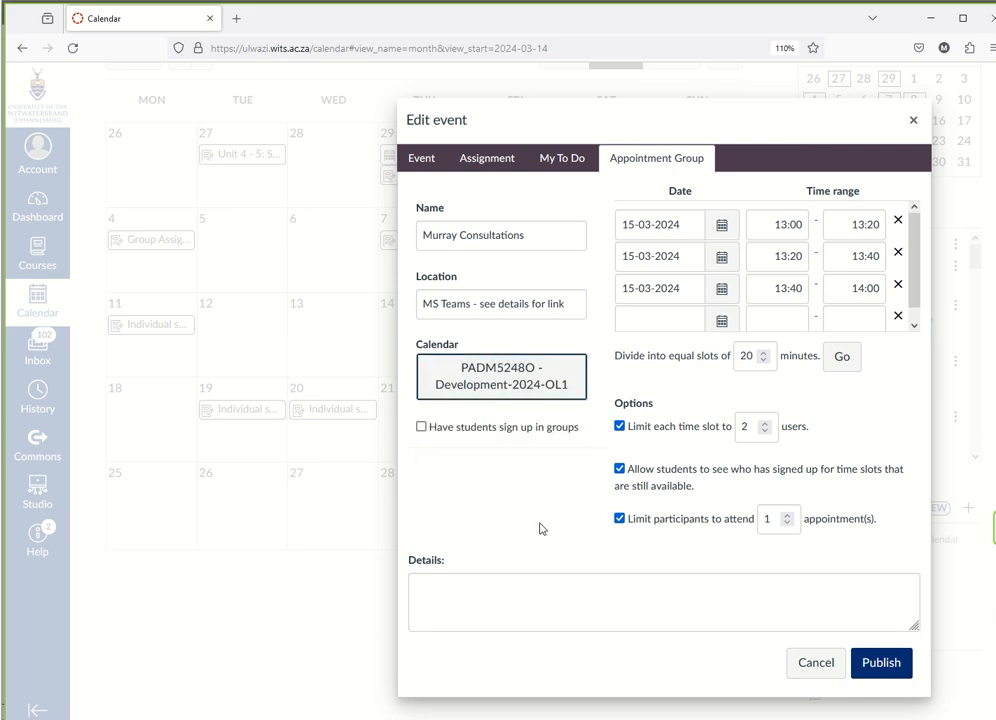
left_click(494, 597)
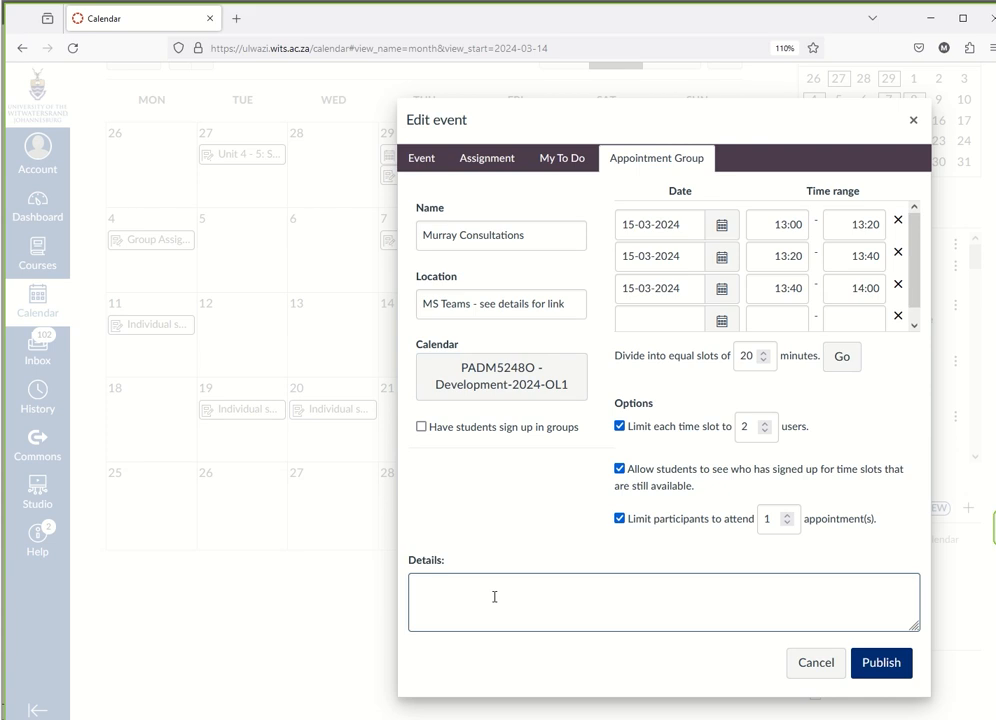
type("https://teams.microsoft.com/l/meetup-join/19%3ameeting_Y2I2NzRkYjEtZjBkMy00YjM1LThhOTUtNjU2M2FhMGZiODg1%40thread.v2/0?context=%7b%22Tid%22%3a%224b1b908c-5582-4377-ba07-a36d65e34934%22%2c%22Oid%22%3a%228048af9c-2f1e-4de8-8e36-3f7f32a48368%22%7d")
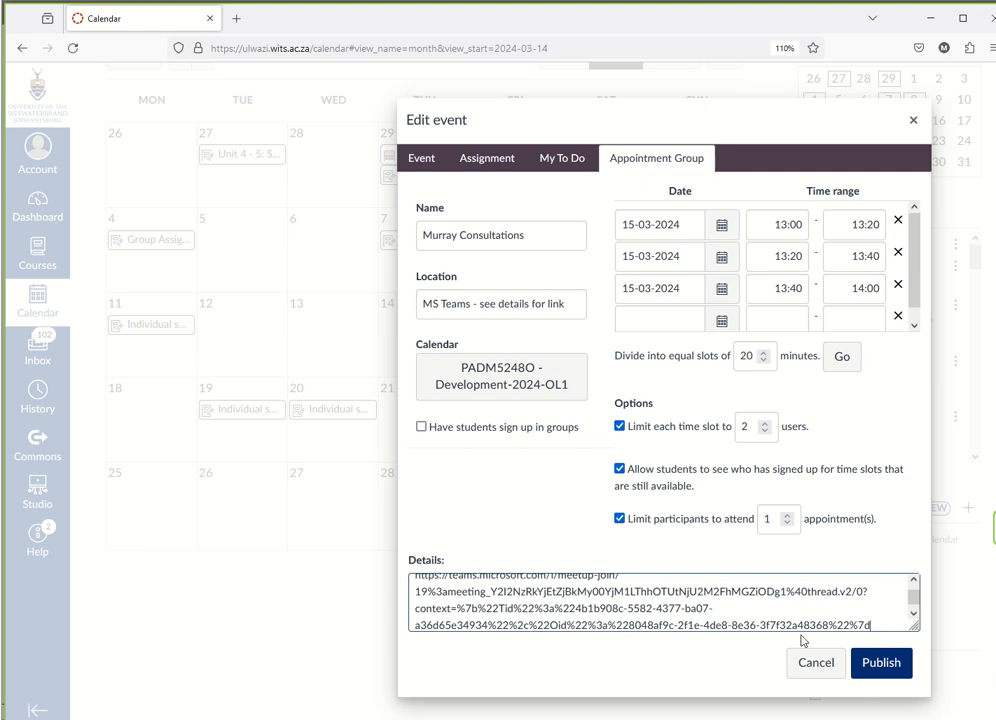
left_click(881, 663)
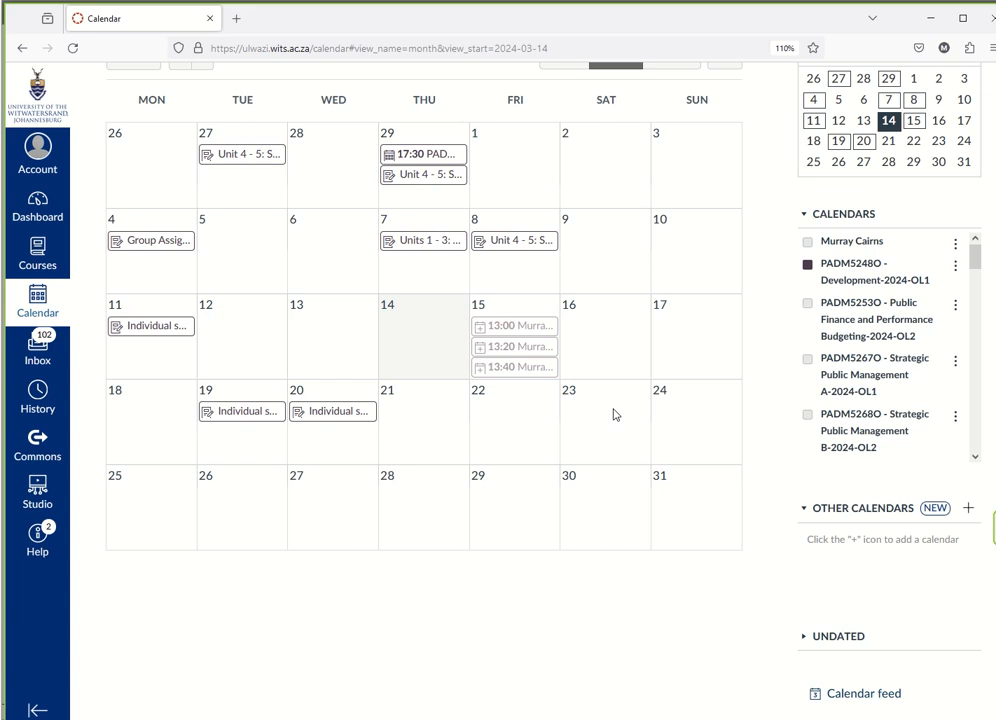
Open the 13:00–13:20 Murray Consultations slot on 15 March to view its details
left_click(519, 325)
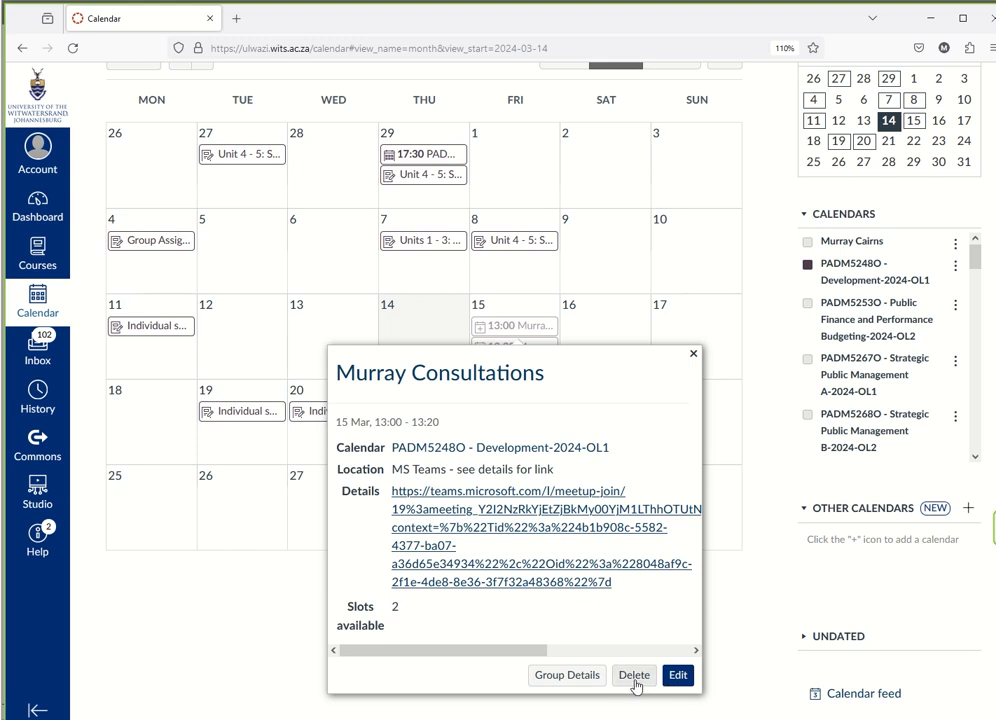
Close the slot details popup and start a new event on Sunday 17 March
left_click(693, 354)
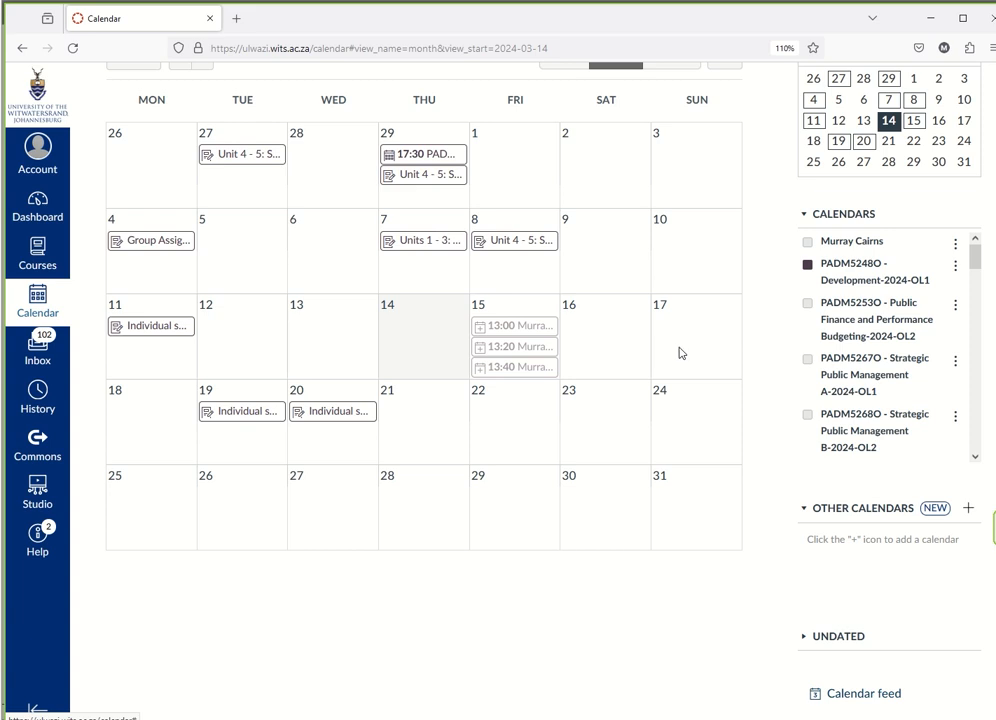
left_click(680, 347)
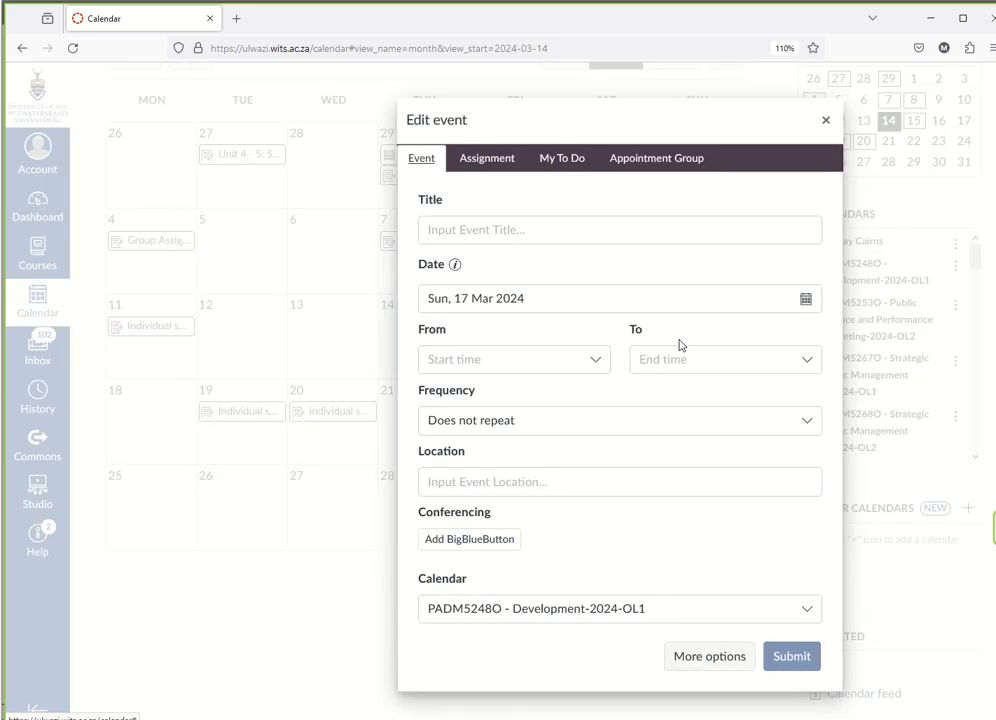
left_click(666, 163)
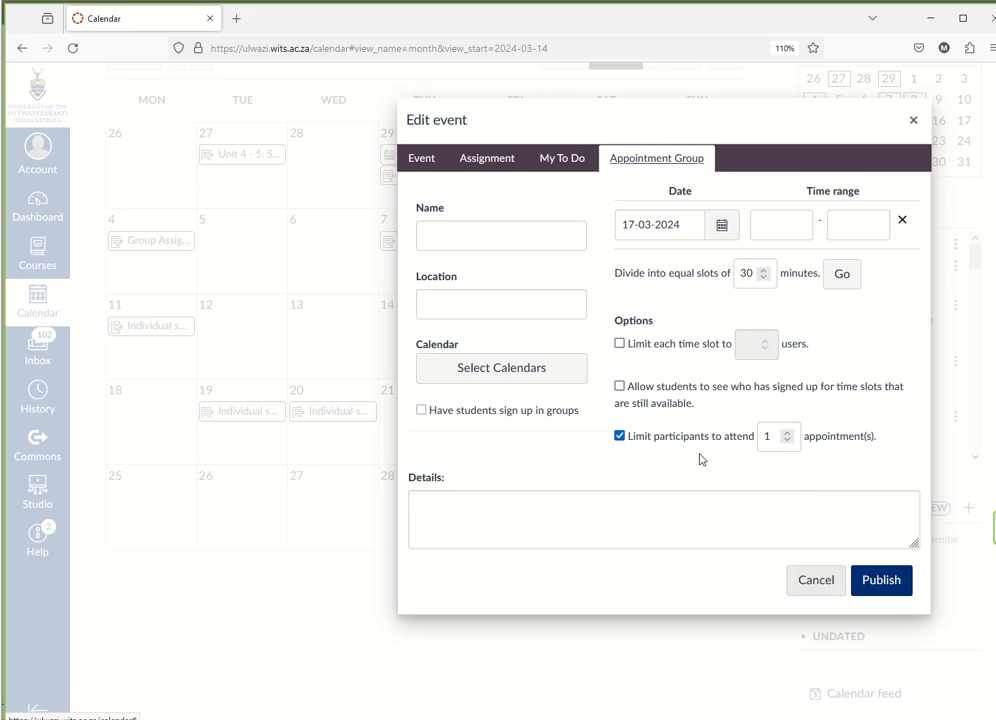
left_click(522, 507)
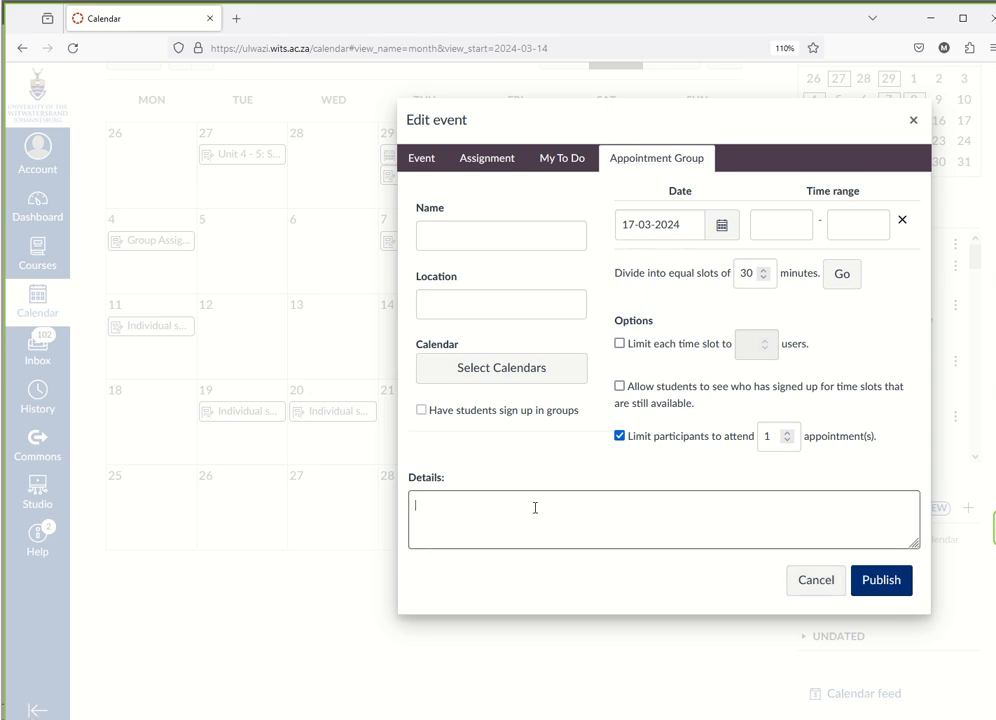
type("https://teams.microsoft.com/l/meetup-join/19%3ameeting_Y2I2NzRkYjEtZjBkMy00YjM1LThhOTUtNjU2M2FhMGZiODg1%40thread.v2/0?context=%7b%22Tid%22%3a%224b1b908c-5582-4377-ba07-a36d65e34934%22%2c%22Oid%22%3a%228048af9c-2f1e-4de8-8e36-3f7f32a48368%22%7d")
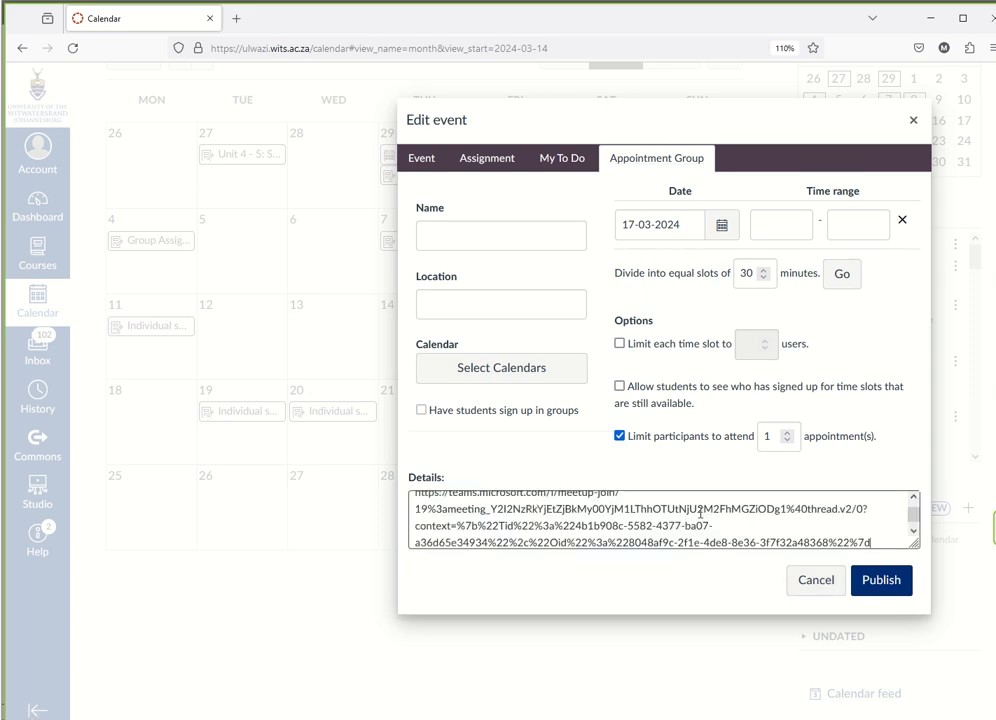
left_click(834, 588)
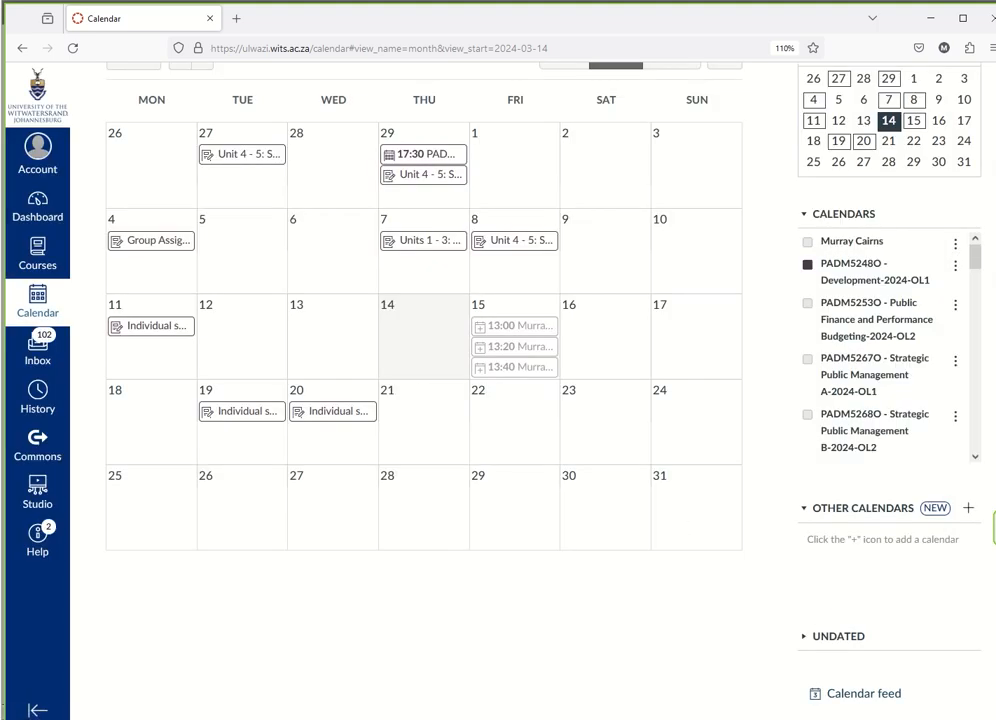